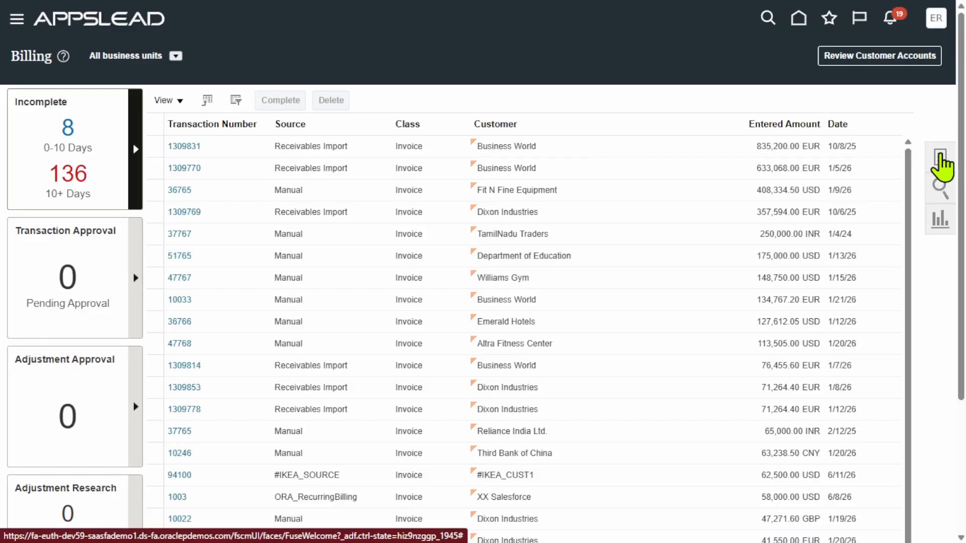
Start a new transaction for CAB USA Business Unit1 with source Manual
click(942, 160)
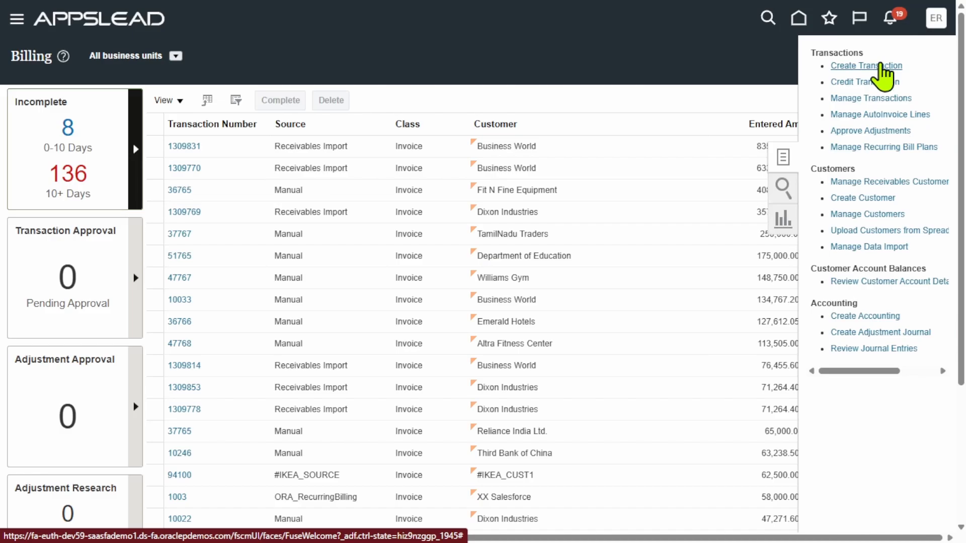
click(880, 67)
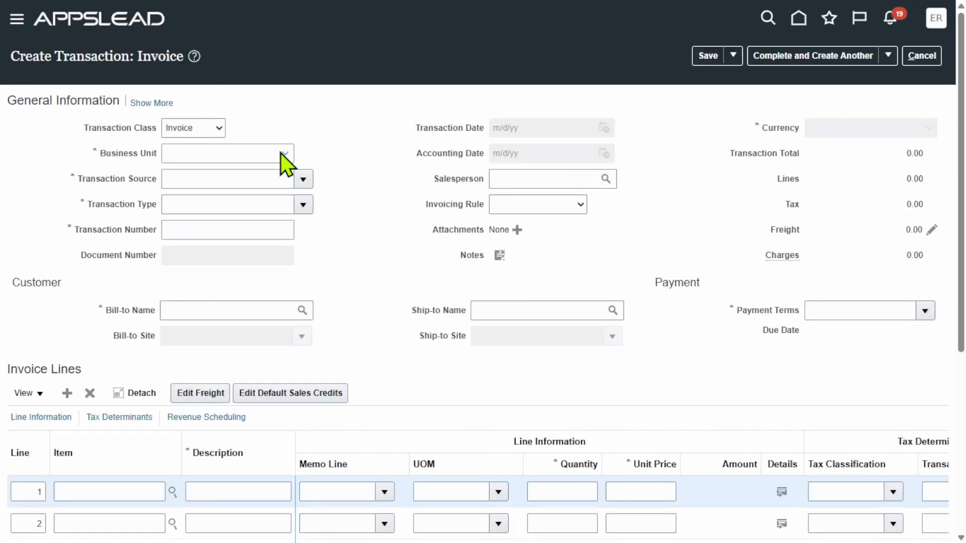
click(283, 154)
click(246, 186)
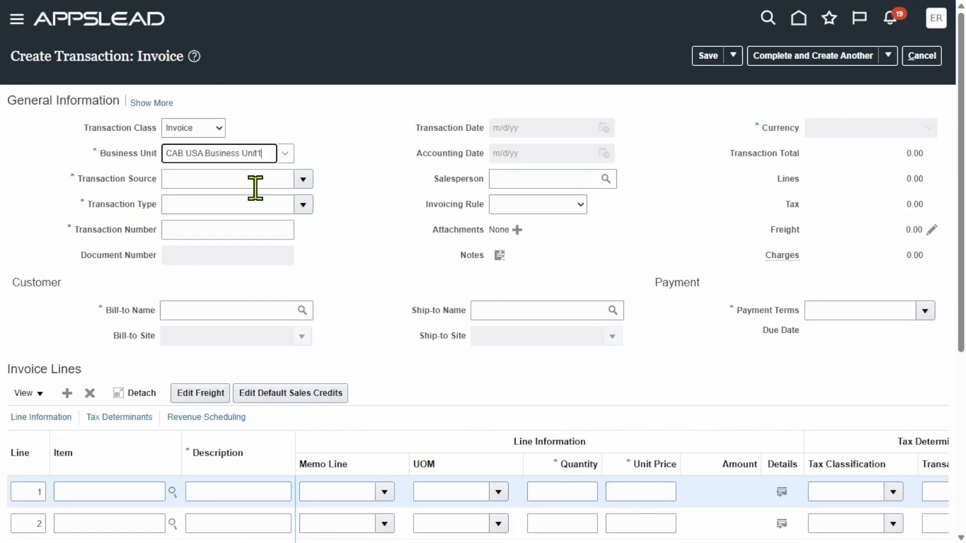
click(304, 179)
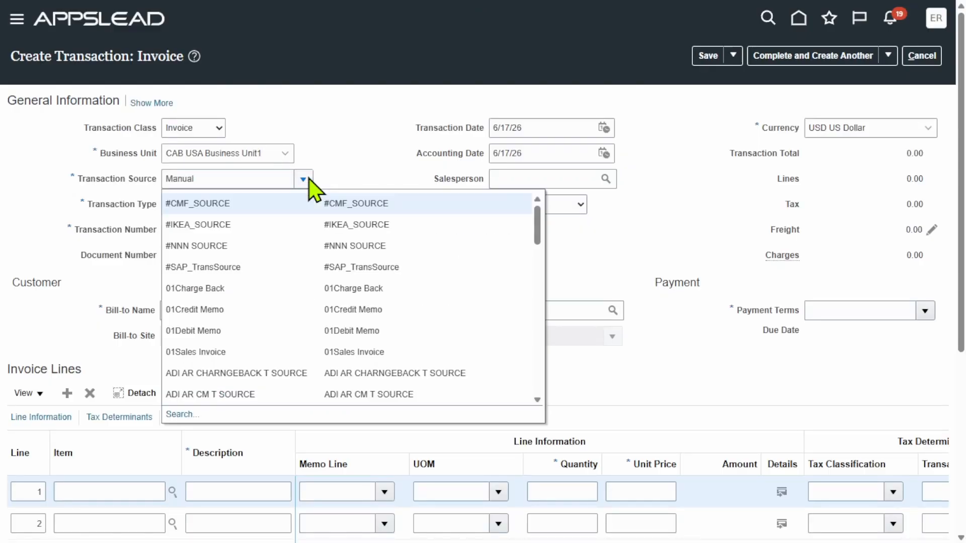
click(365, 121)
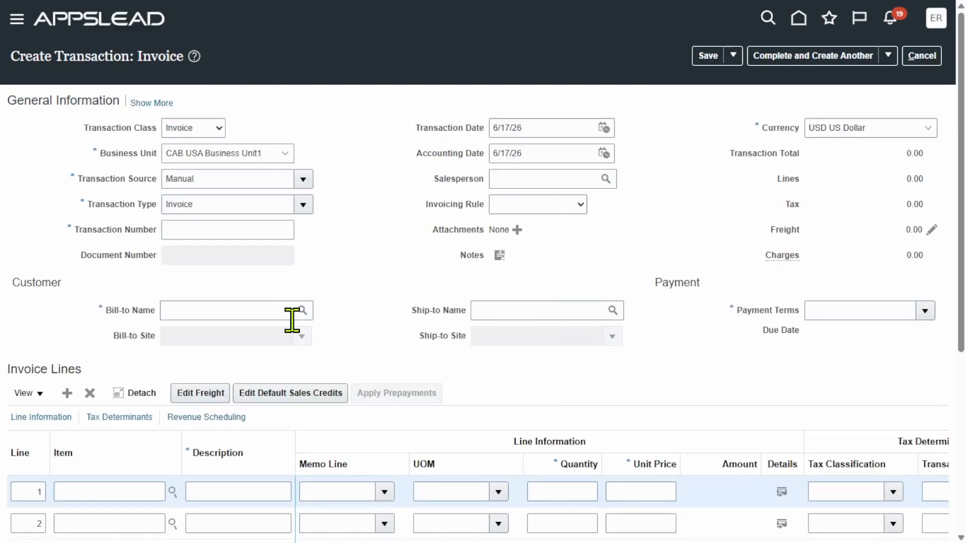
Search 'erpzen' and set Erpzen customer as the bill-to customer
click(301, 310)
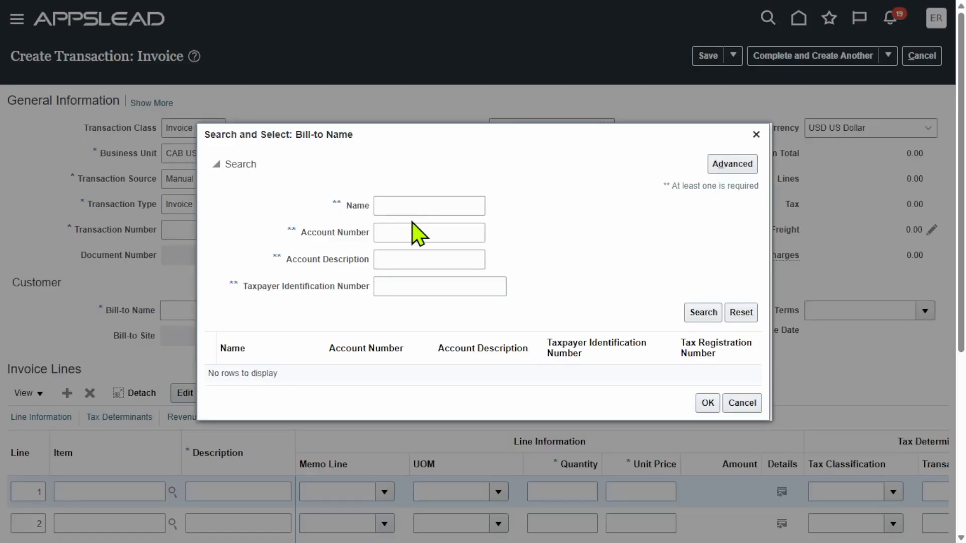
text(erpzen)
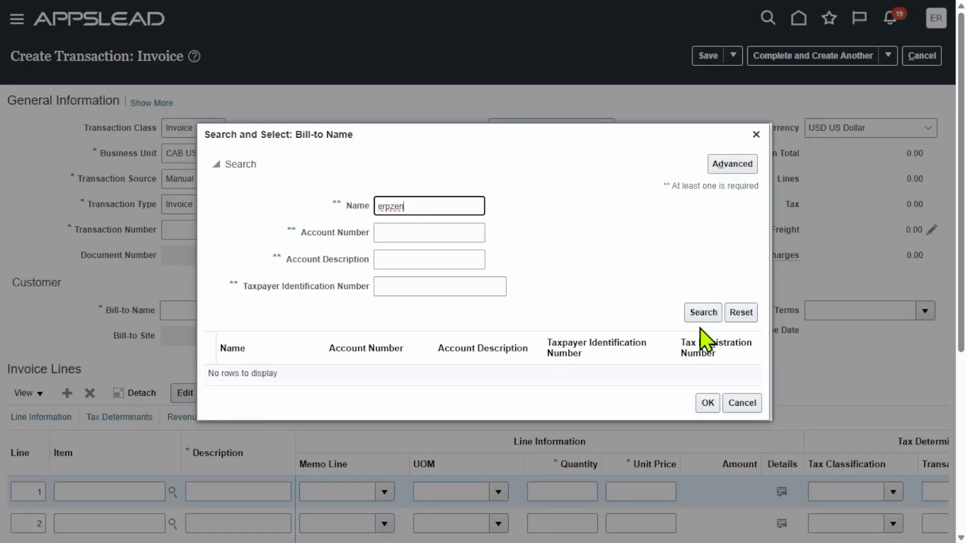
click(703, 312)
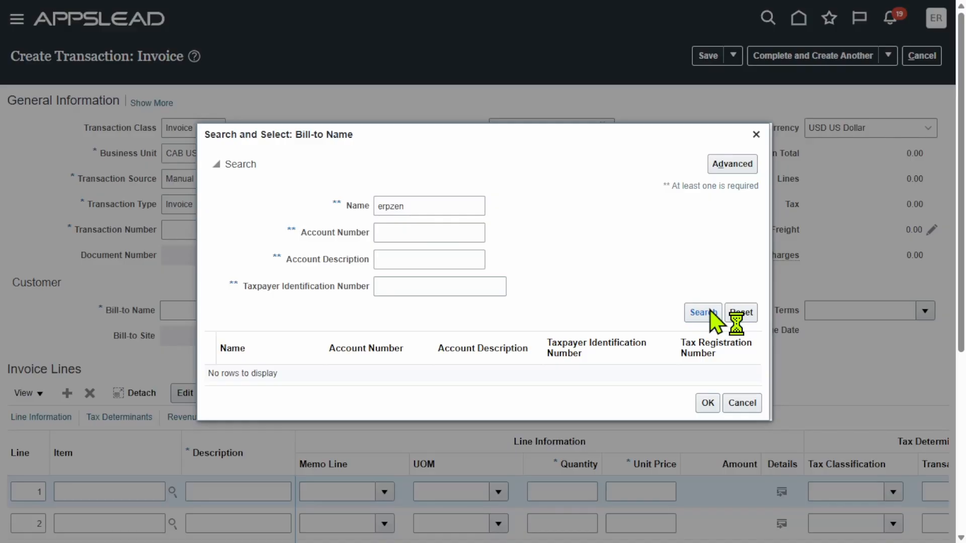
click(345, 373)
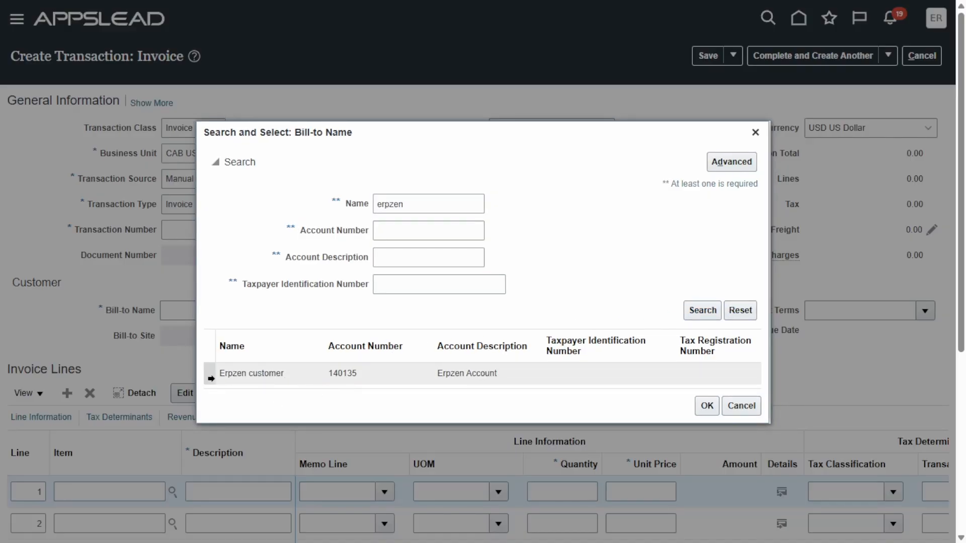
click(710, 408)
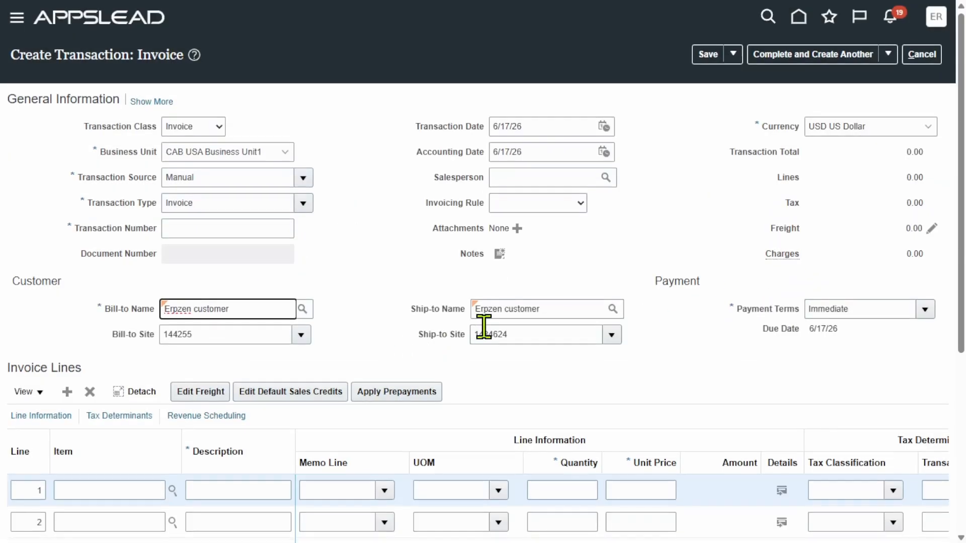
Add invoice line 1: 'Sold goods', quantity 1, unit price 100
scroll(484, 327, down, 5)
click(216, 205)
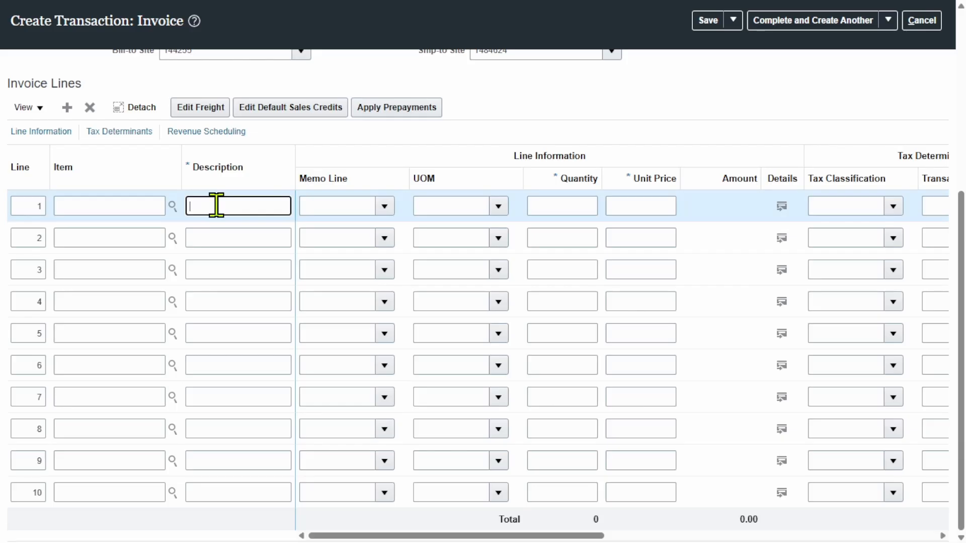
text(Sold goods)
key(Tab)
key(Tab)
key(Tab)
key(Tab)
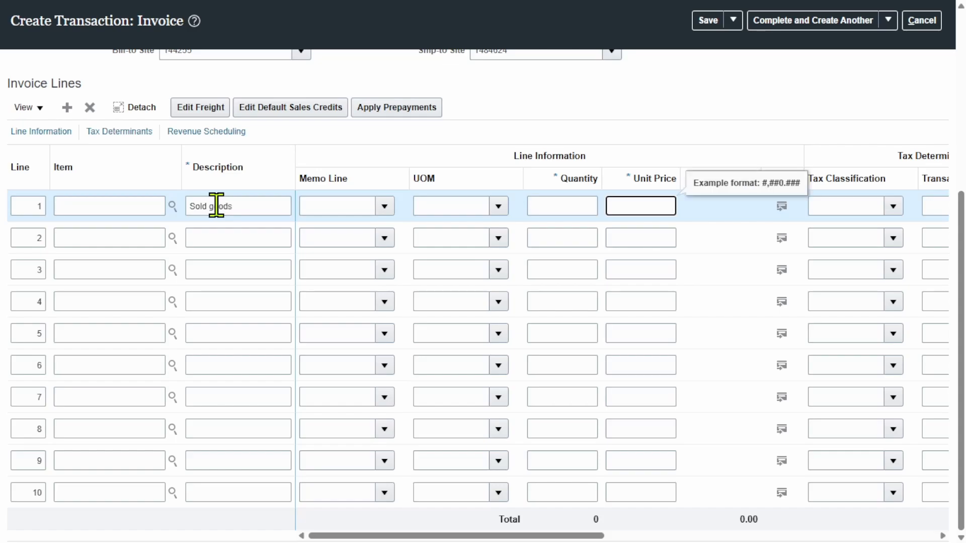
key(shift+Tab)
text(1)
key(Tab)
text(100)
click(696, 162)
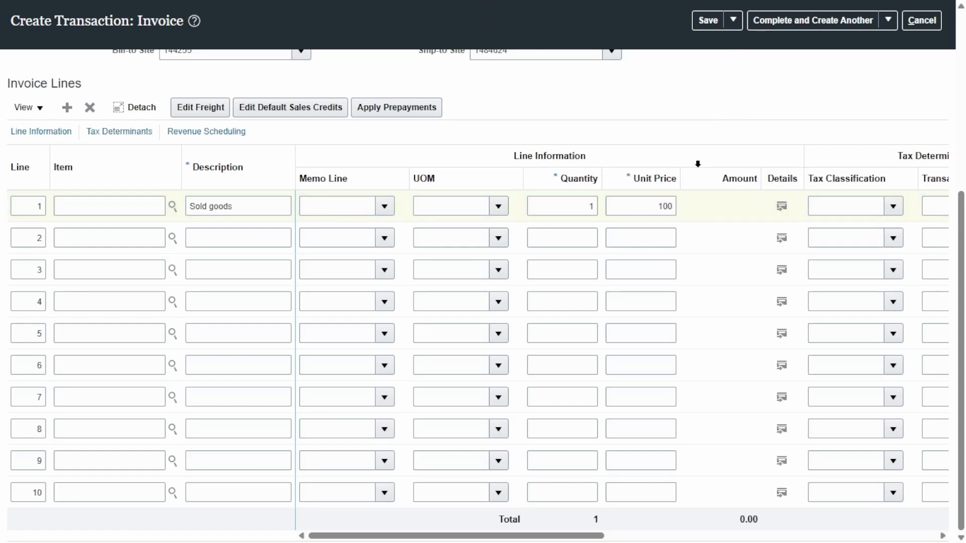
Save the invoice and complete it for review as 166767
scroll(671, 159, up, 5)
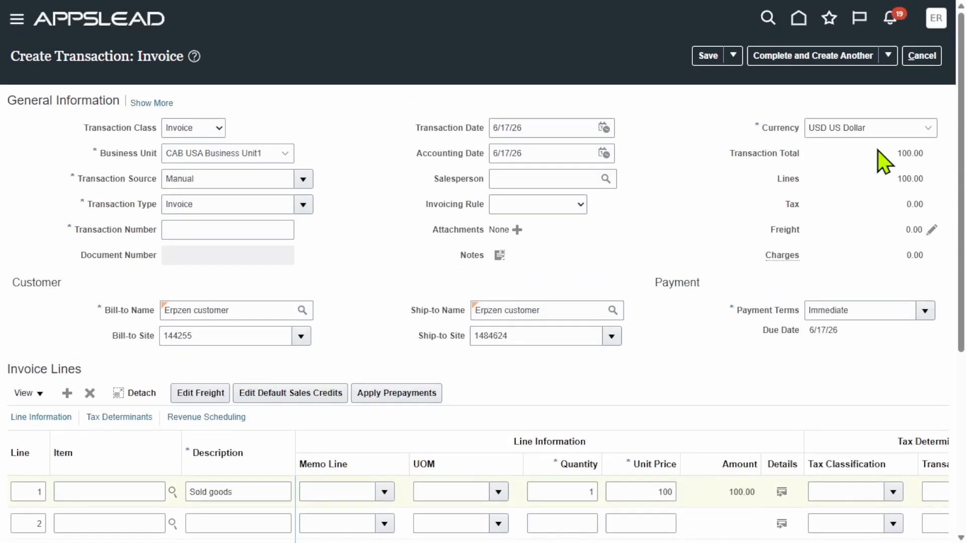
click(705, 56)
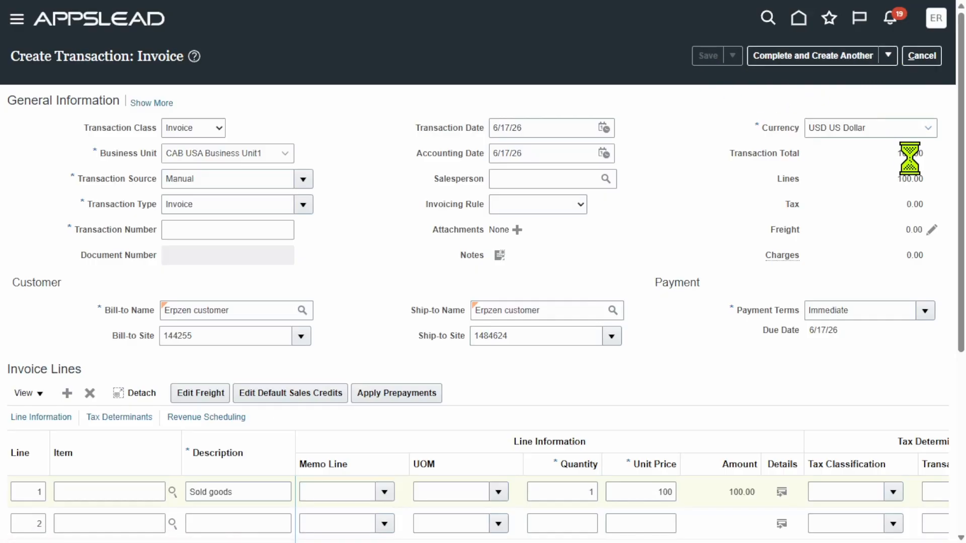
click(888, 56)
click(844, 79)
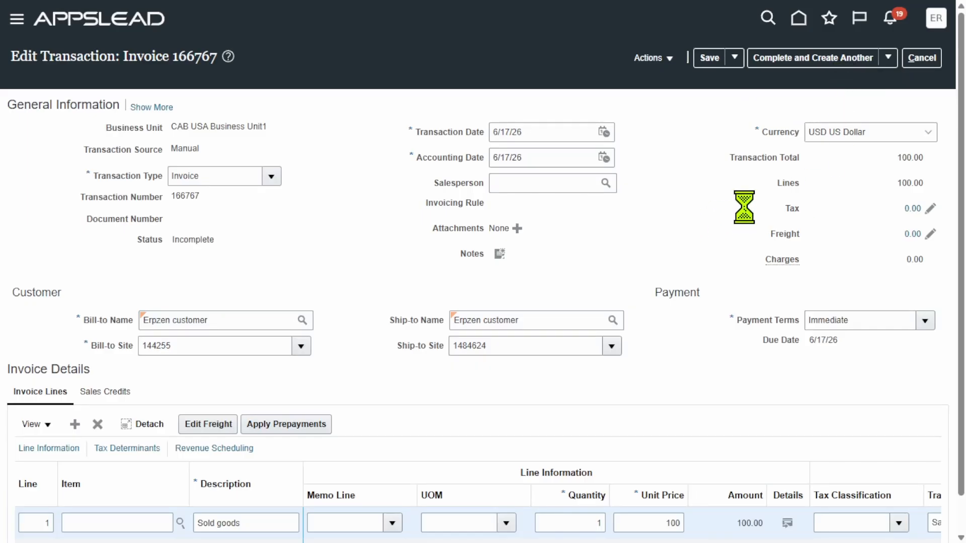
scroll(665, 257, down, 1)
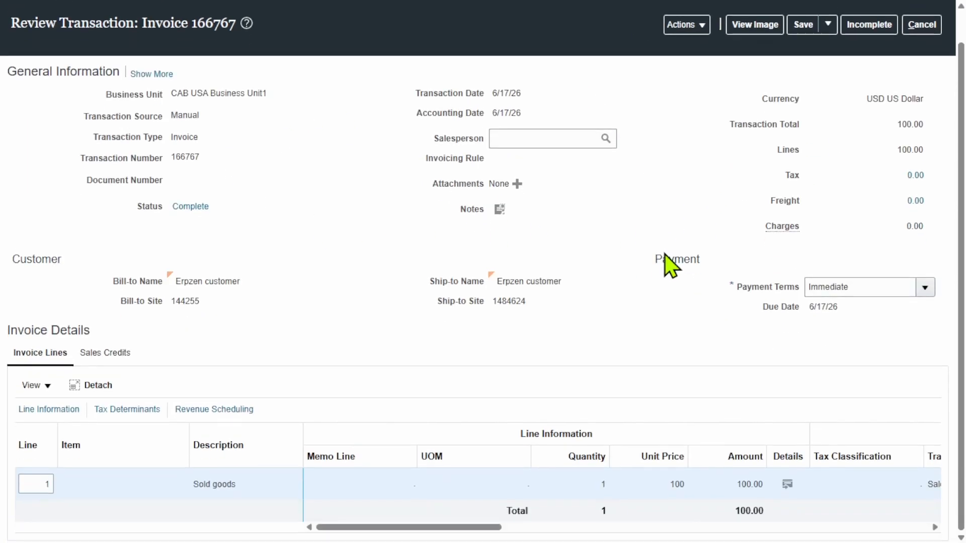
scroll(644, 304, up, 1)
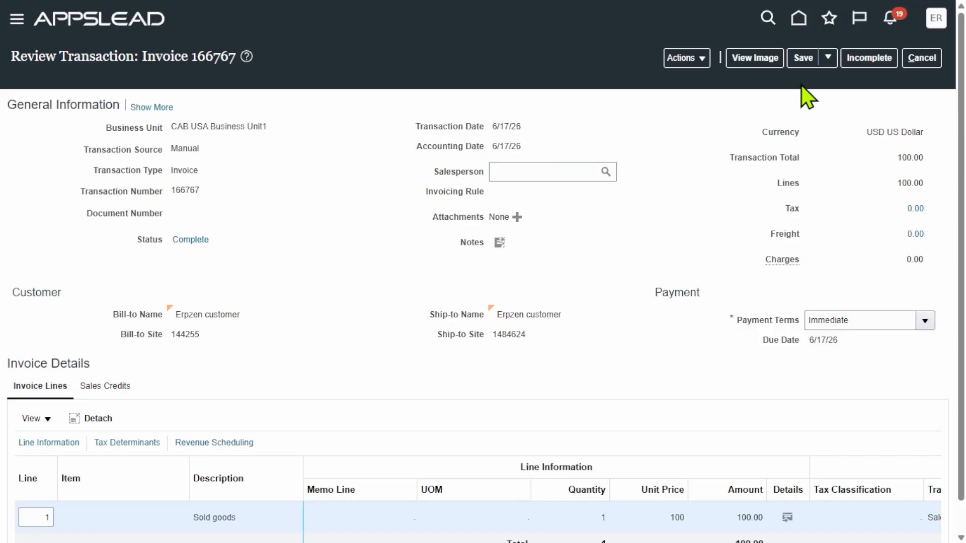
Post invoice 166767 to the ledger and select its transaction number
click(693, 58)
click(735, 210)
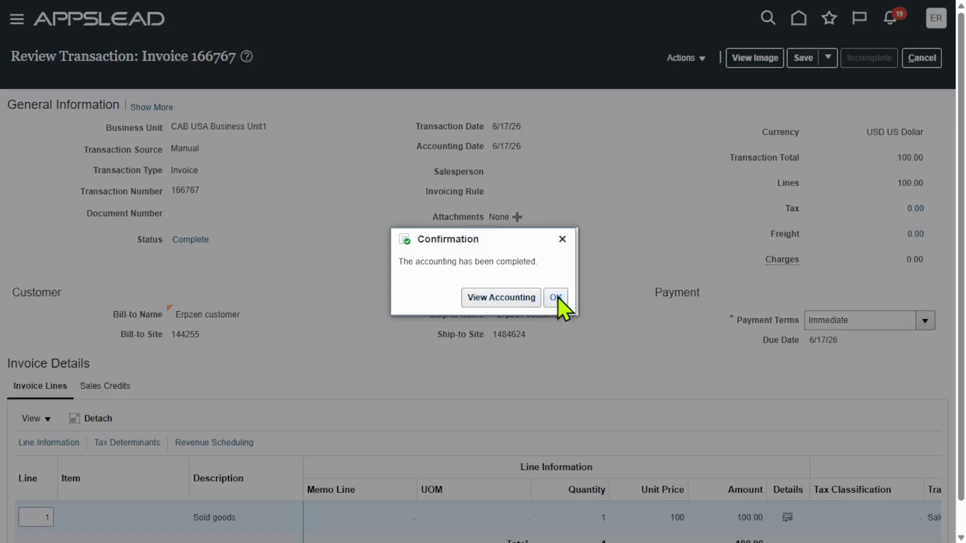
click(556, 297)
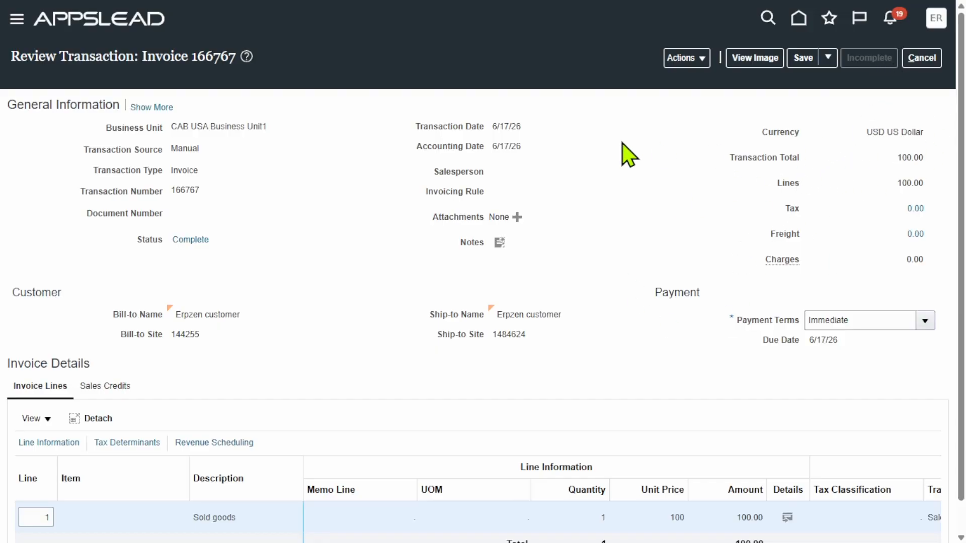
drag(215, 197, 171, 189)
key(ctrl+c)
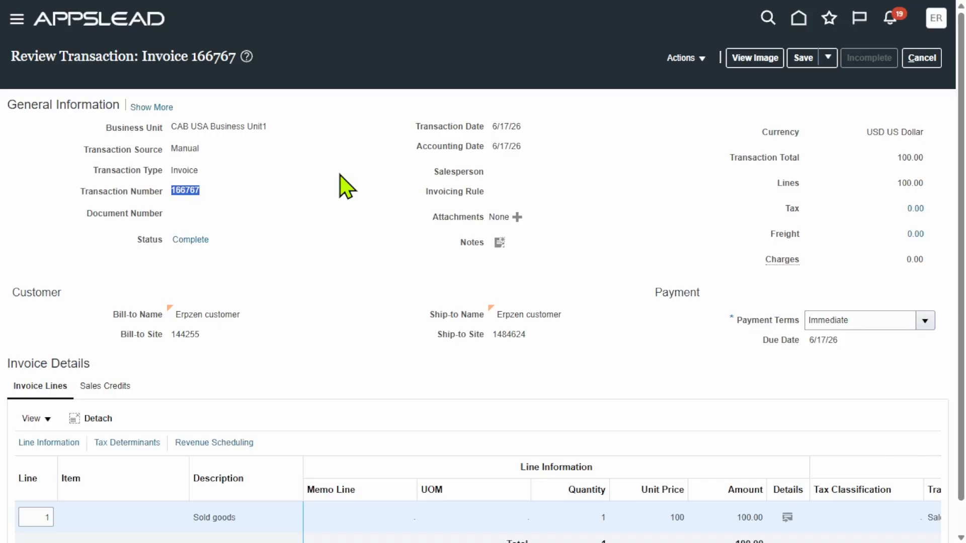
Paste invoice number 166767 into the Notepad notes on a new line below 165766
key(super)
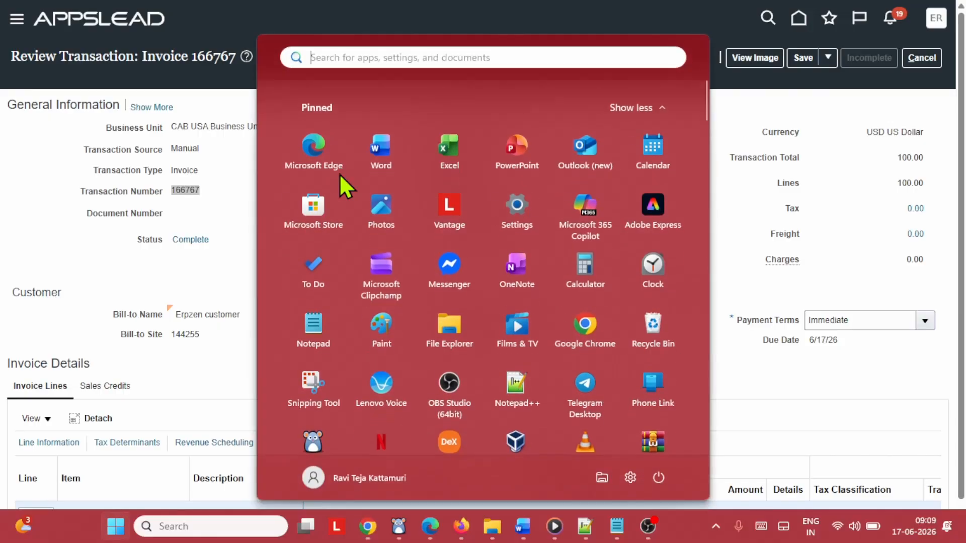
click(620, 526)
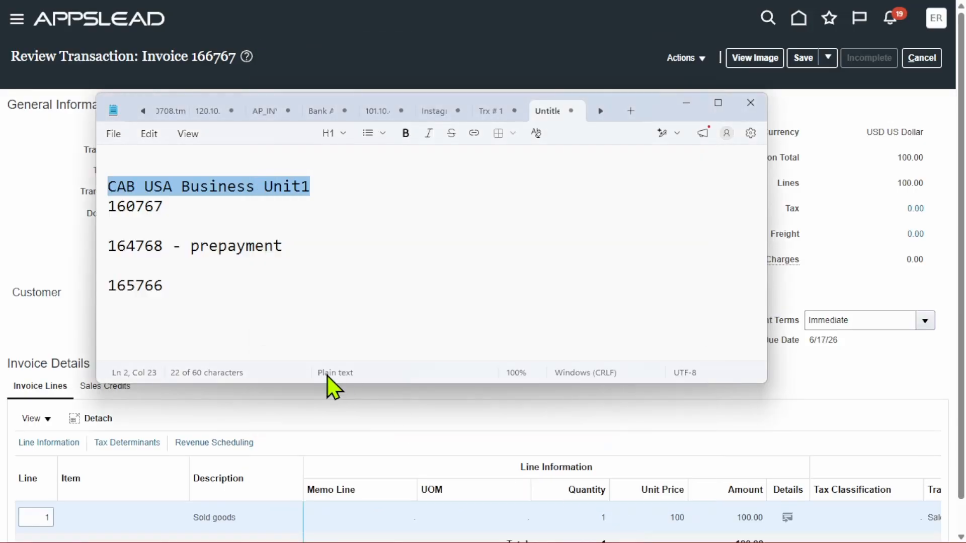
click(188, 299)
key(Return)
key(Return)
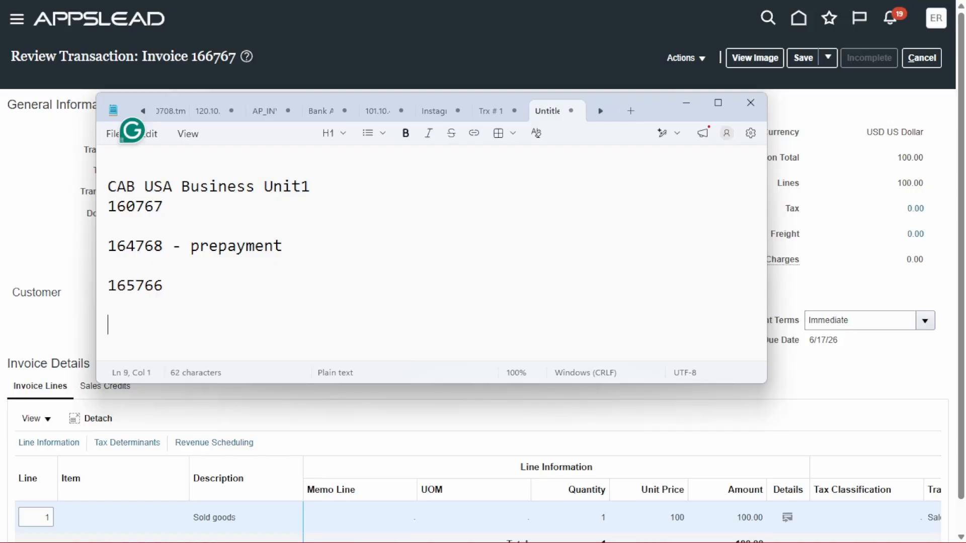
key(ctrl+v)
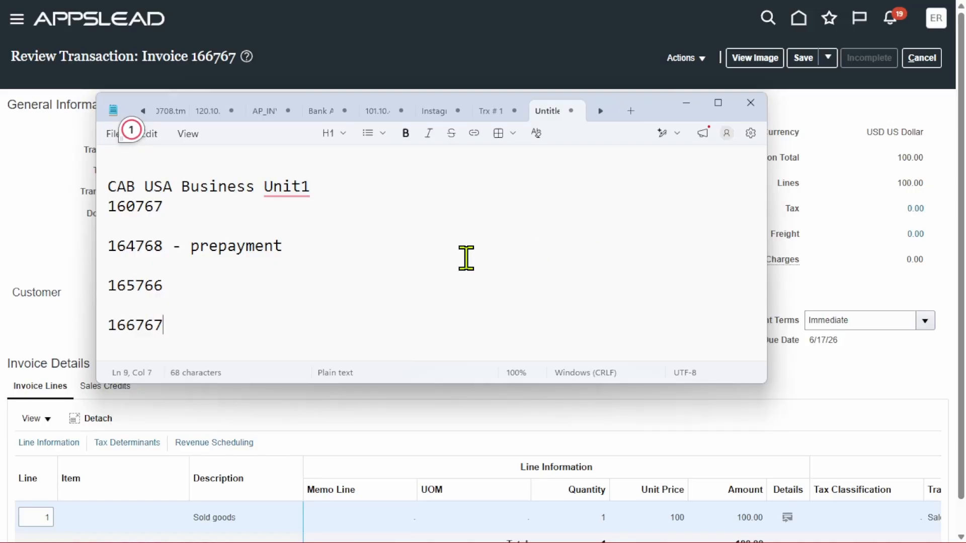
click(685, 103)
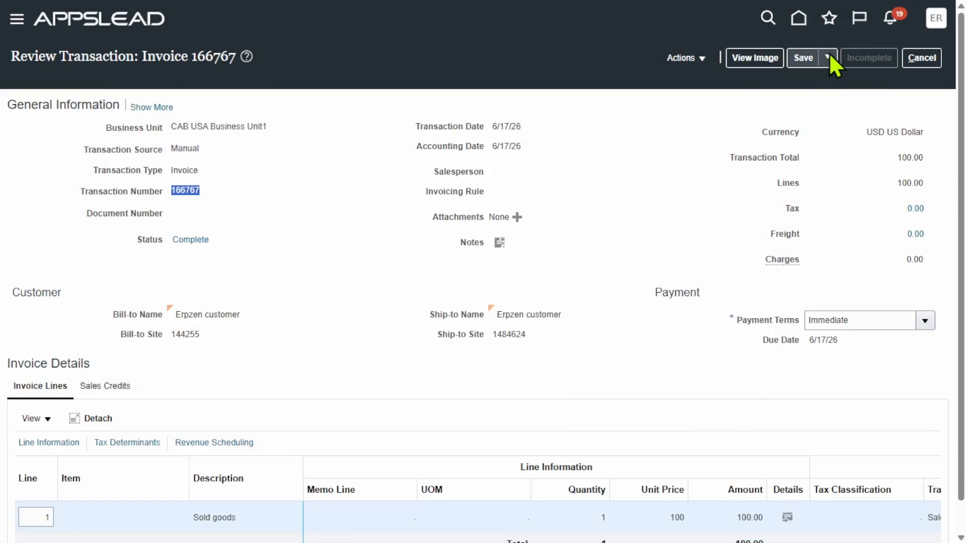
Save and close invoice 166767 and acknowledge the saved message
click(828, 57)
click(828, 79)
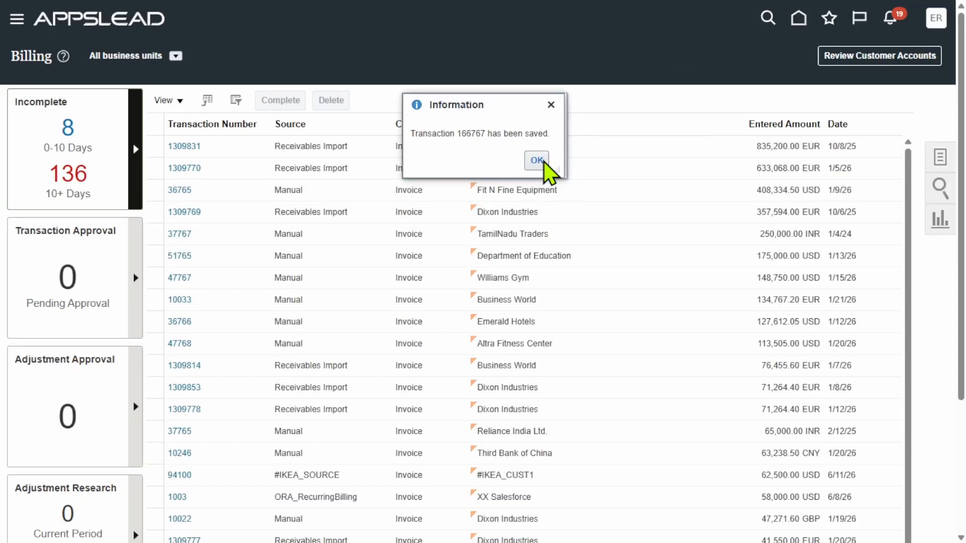
click(536, 160)
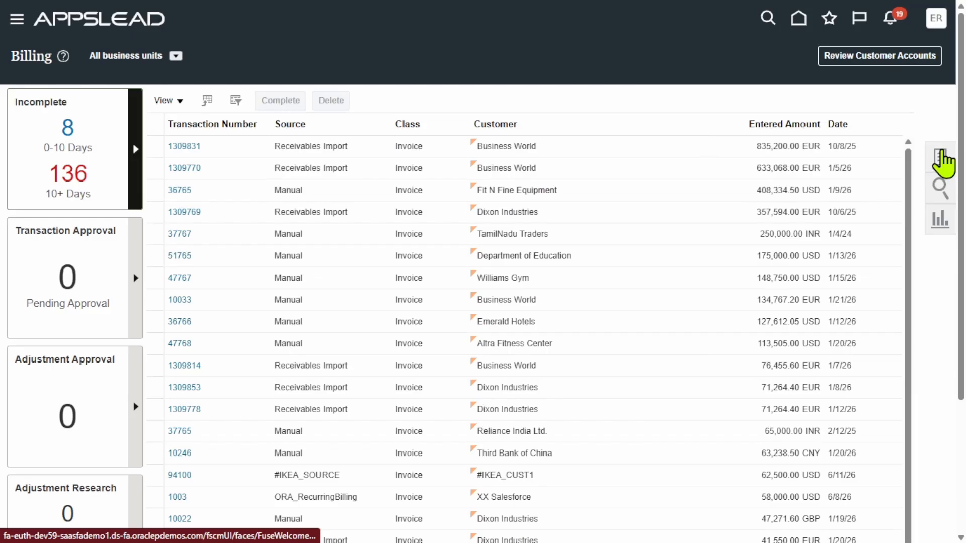
click(941, 158)
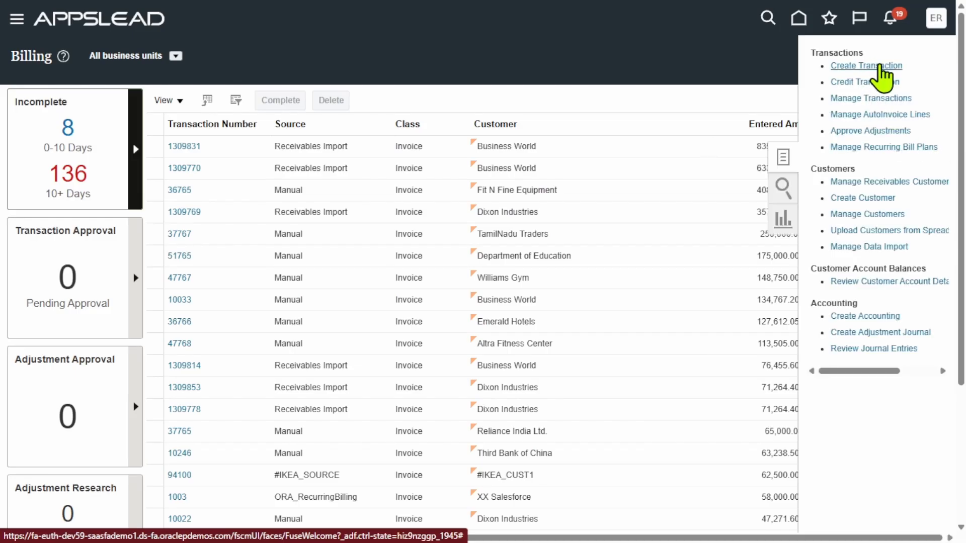
Create a Debit memo class transaction for CAB USA Business Unit1 with type Debit Memo
click(879, 65)
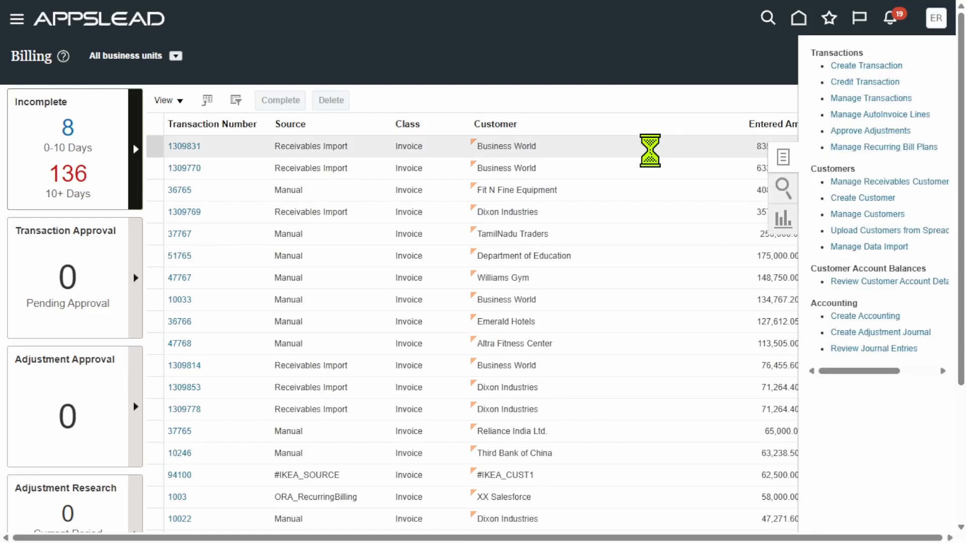
click(214, 129)
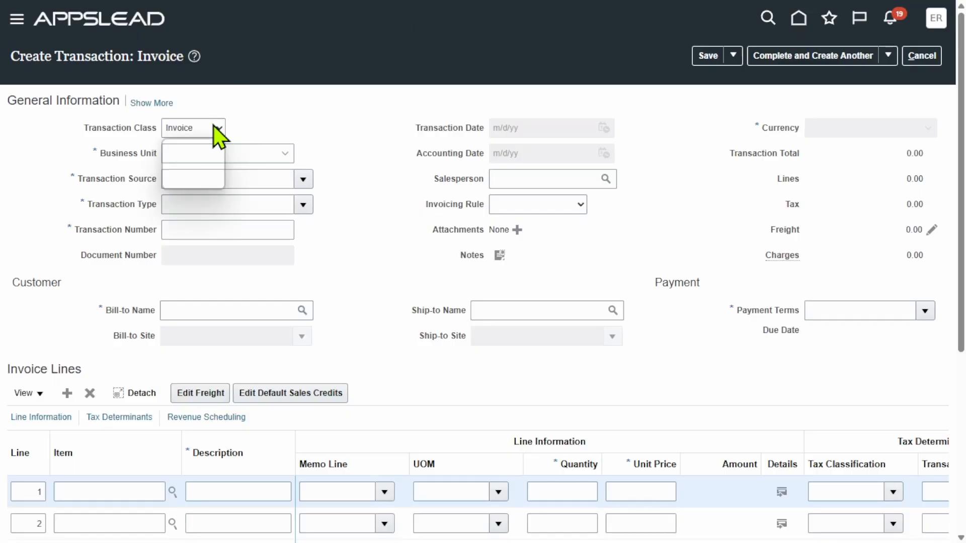
click(207, 180)
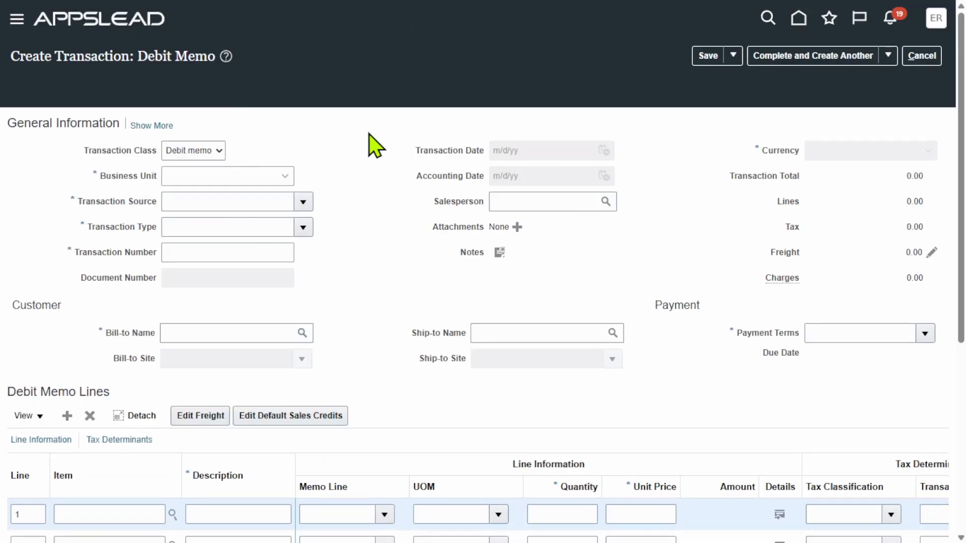
click(286, 154)
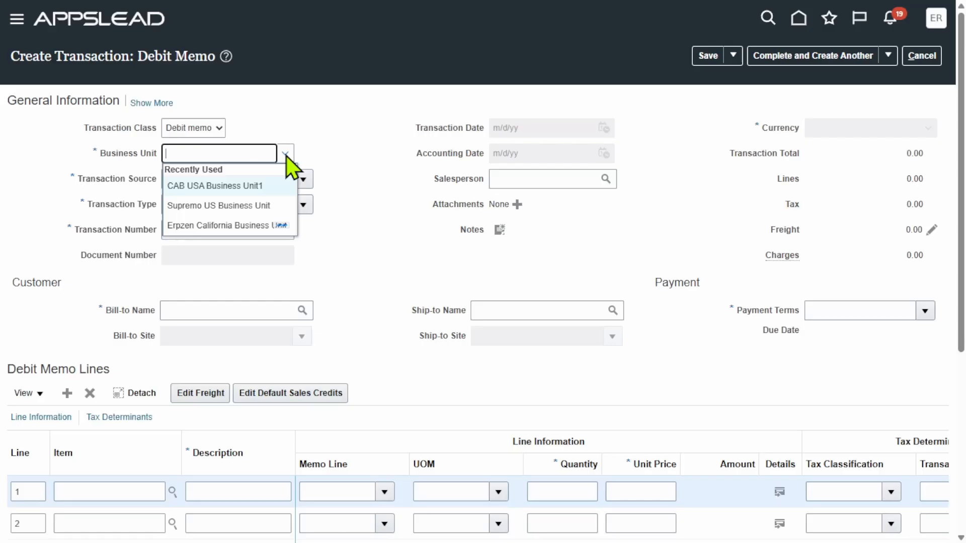
click(261, 187)
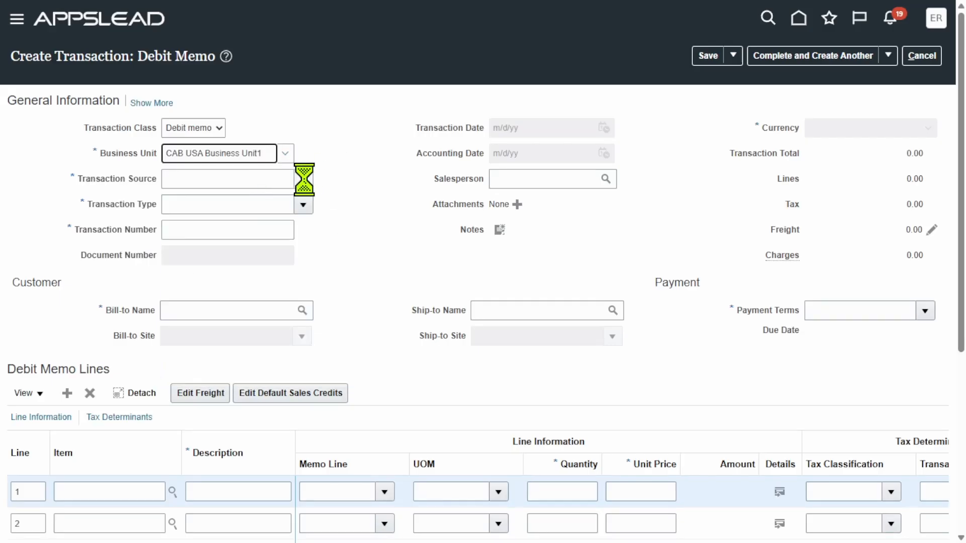
click(303, 205)
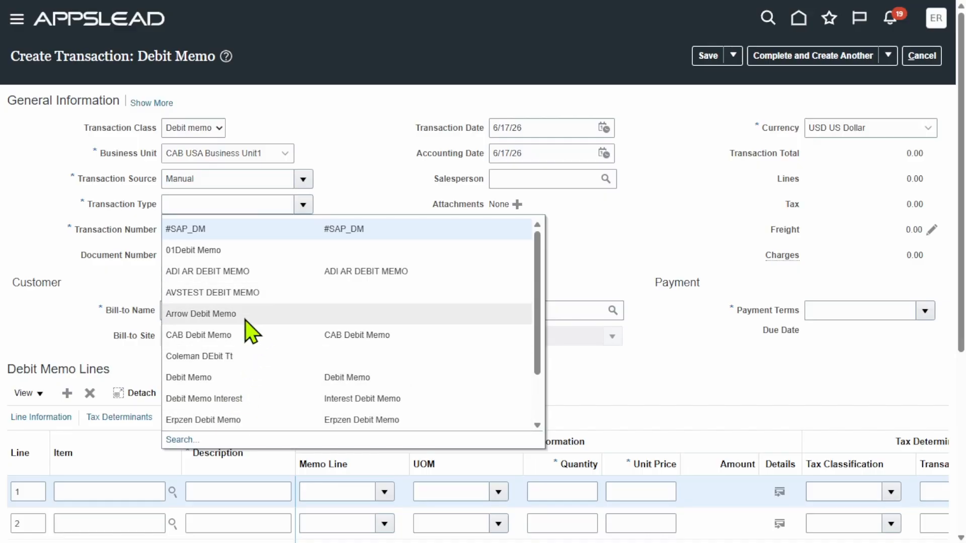
click(243, 378)
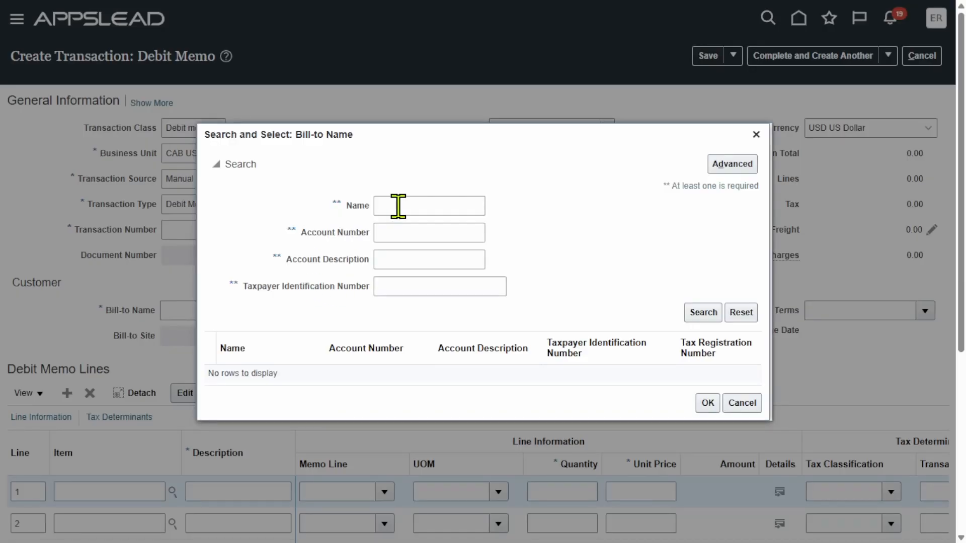
click(400, 206)
Set Erpzen customer as the debit memo's bill-to customer
click(703, 313)
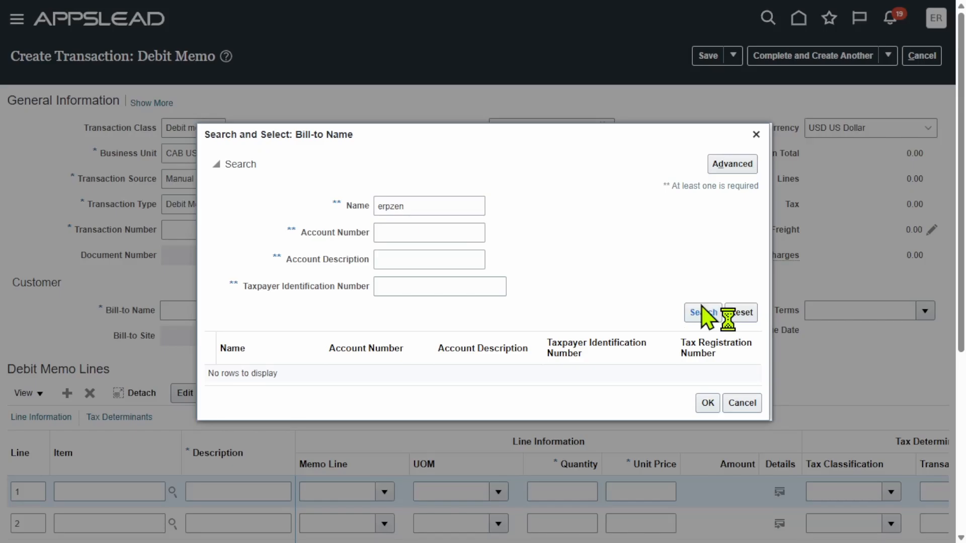
click(323, 378)
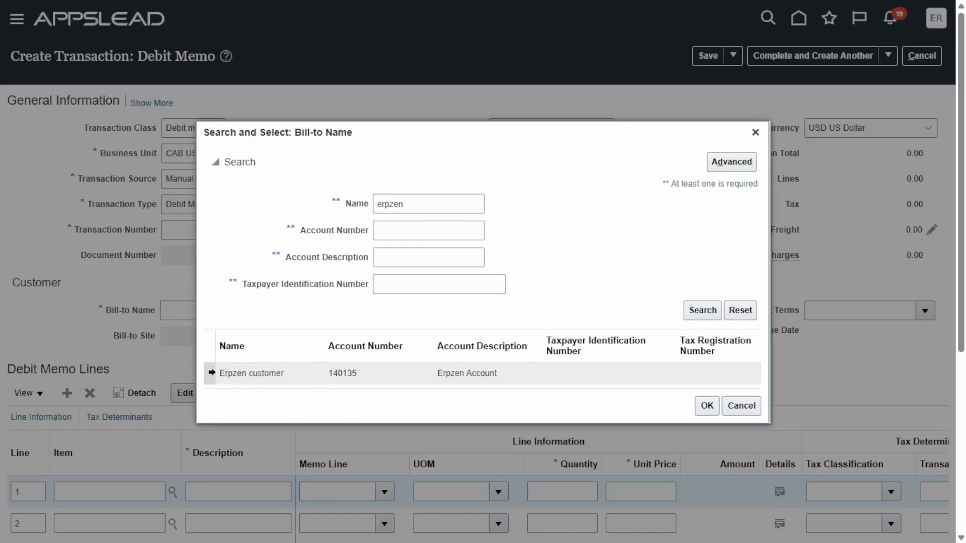
click(702, 405)
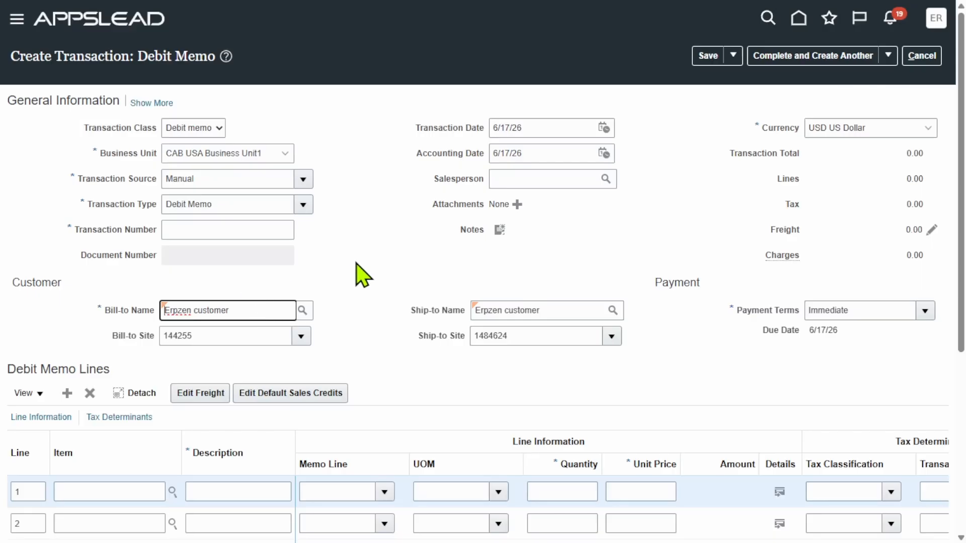
scroll(431, 279, down, 5)
scroll(430, 279, up, 4)
Add line 1 'Adding' with quantity 1 at 100 and save the debit memo
click(248, 414)
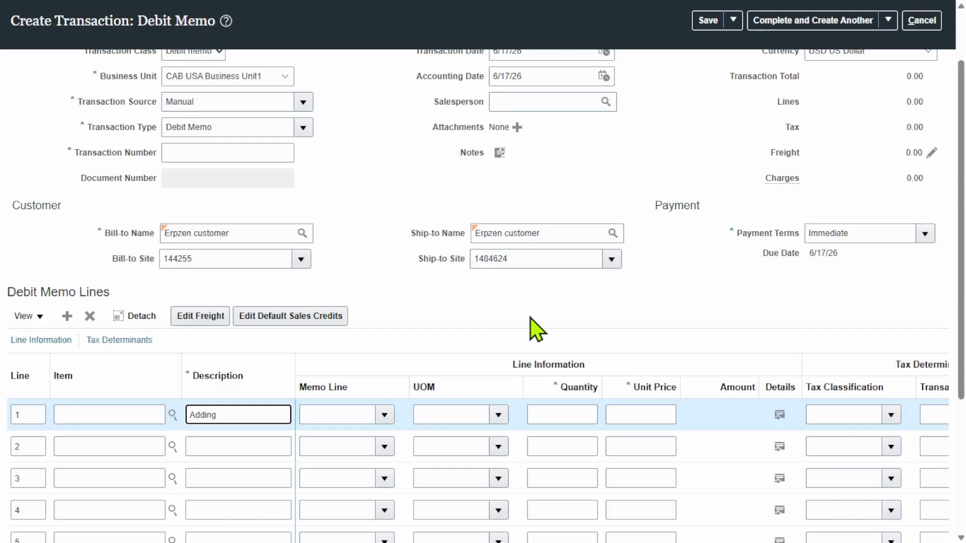
click(554, 414)
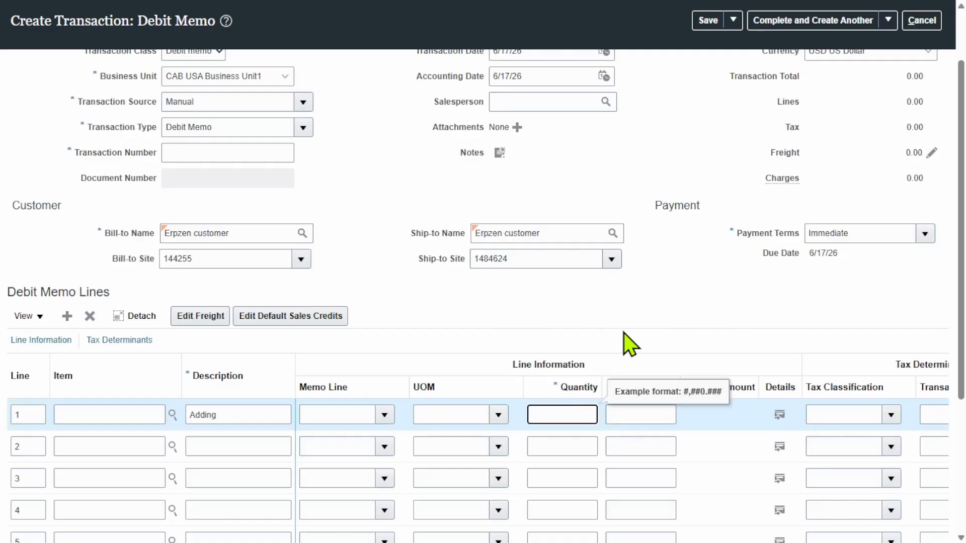
text(1)
key(Tab)
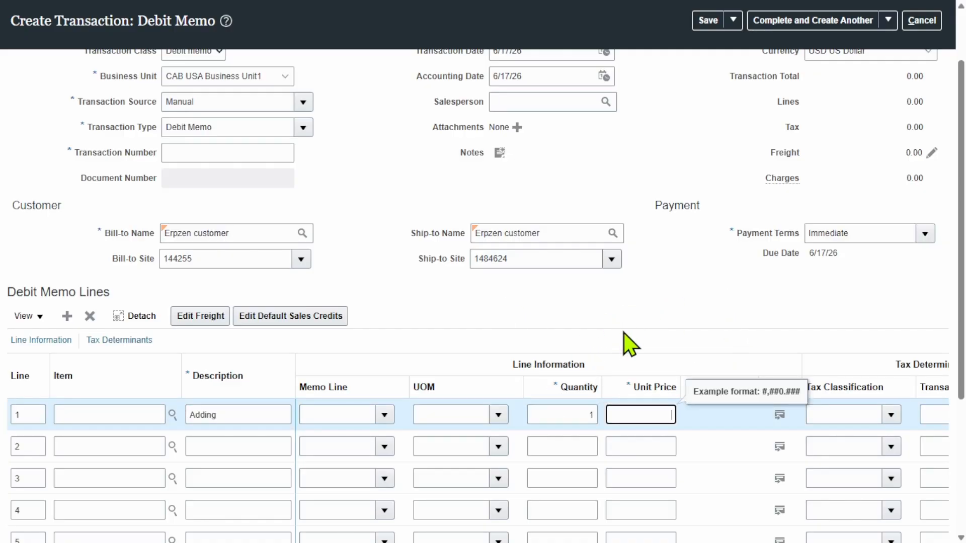
click(675, 282)
scroll(693, 281, up, 1)
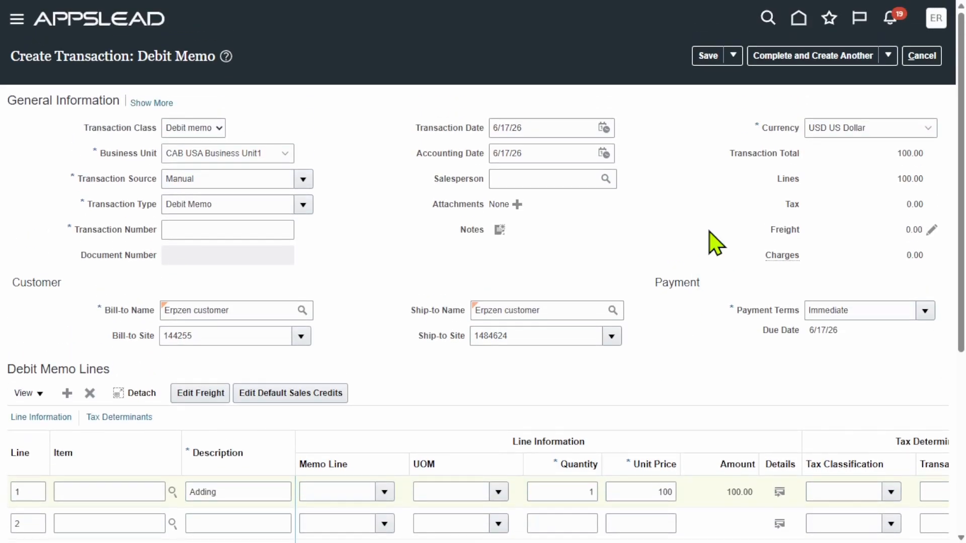
click(707, 55)
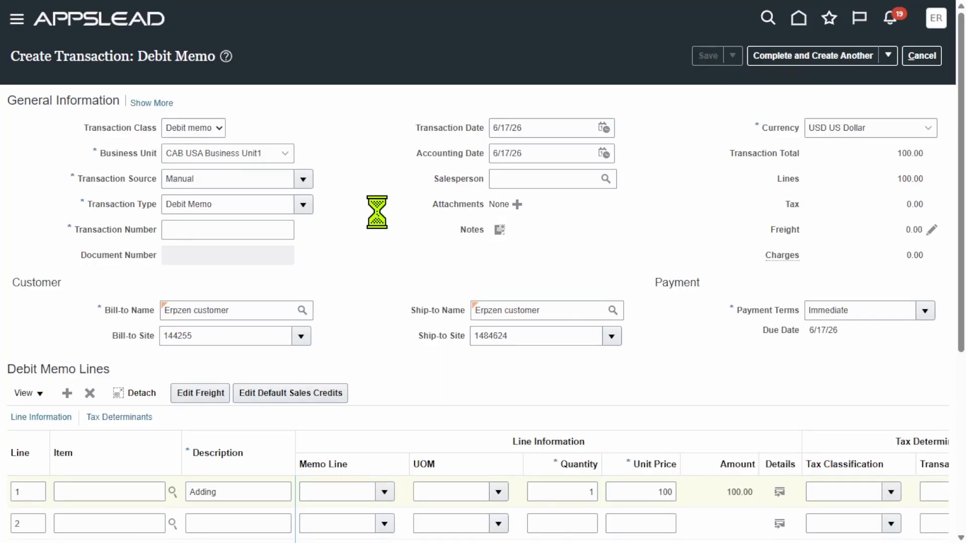
Enter 166767 as the debit memo's Cross Reference in Miscellaneous details and save
click(137, 108)
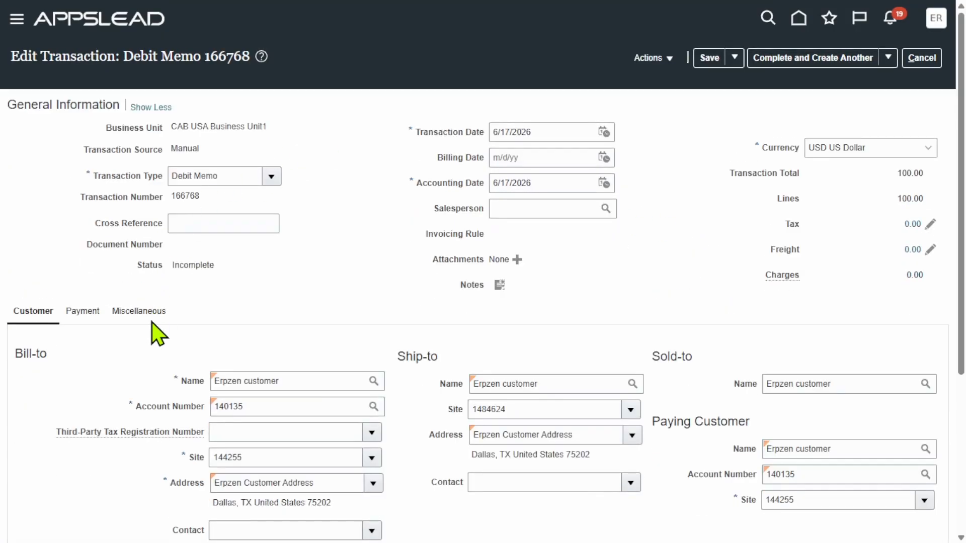
click(143, 311)
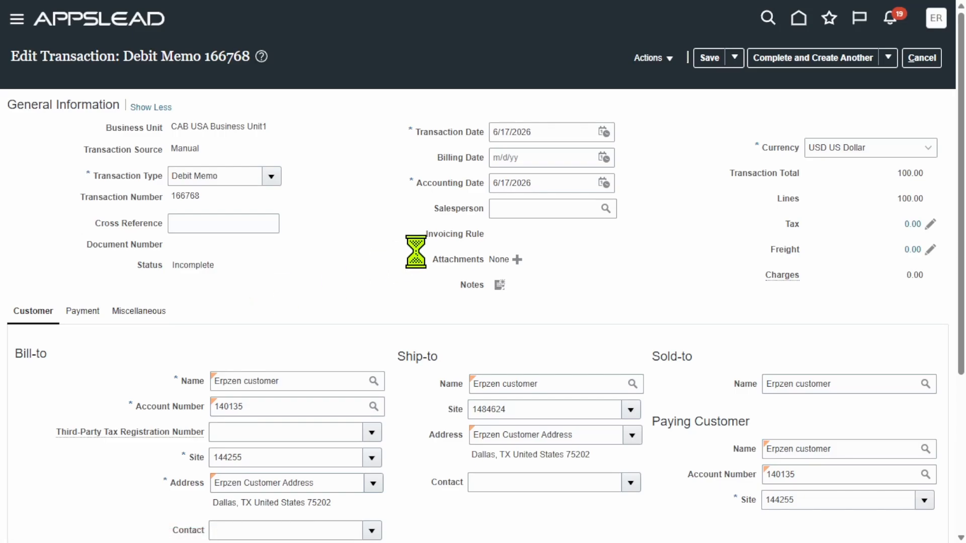
scroll(369, 272, down, 1)
scroll(282, 327, down, 3)
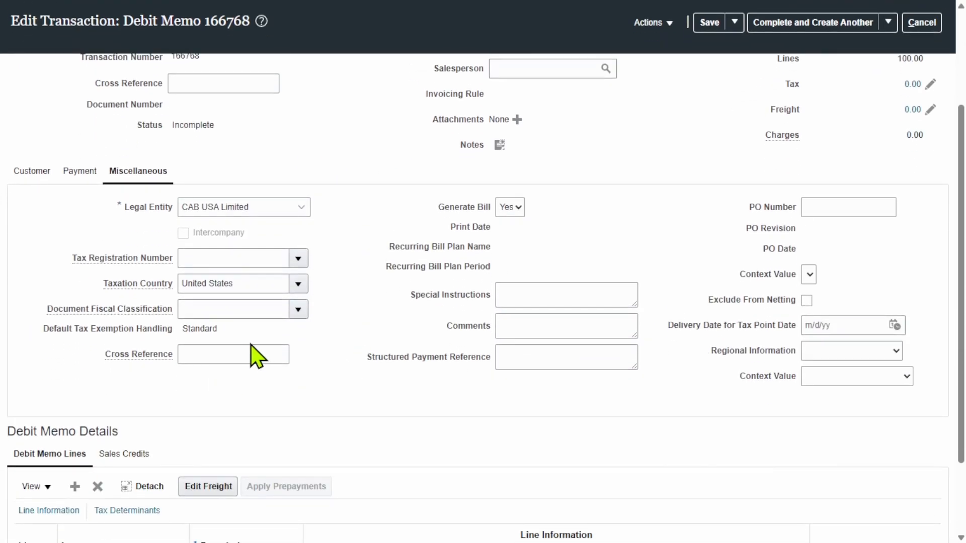
scroll(254, 342, down, 2)
click(206, 254)
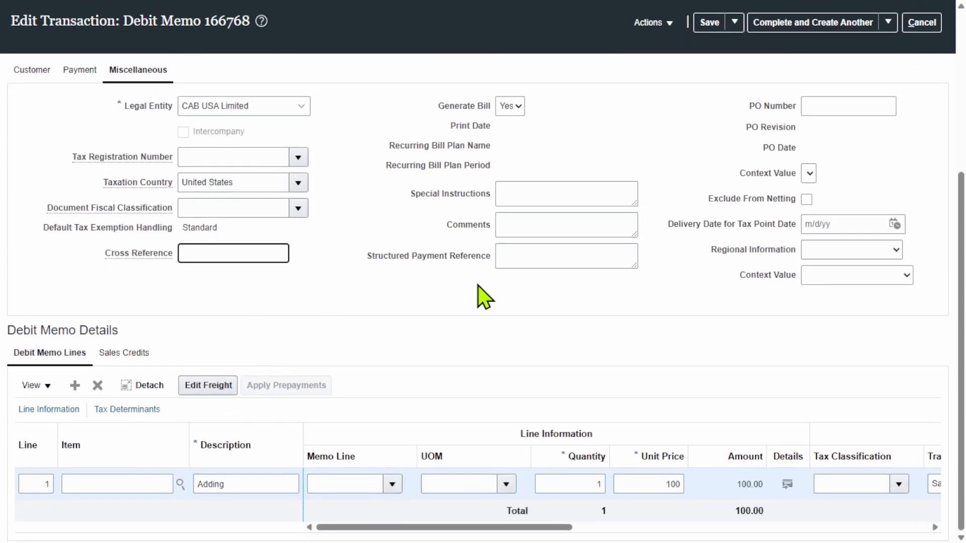
text(166767)
double_click(226, 253)
click(355, 295)
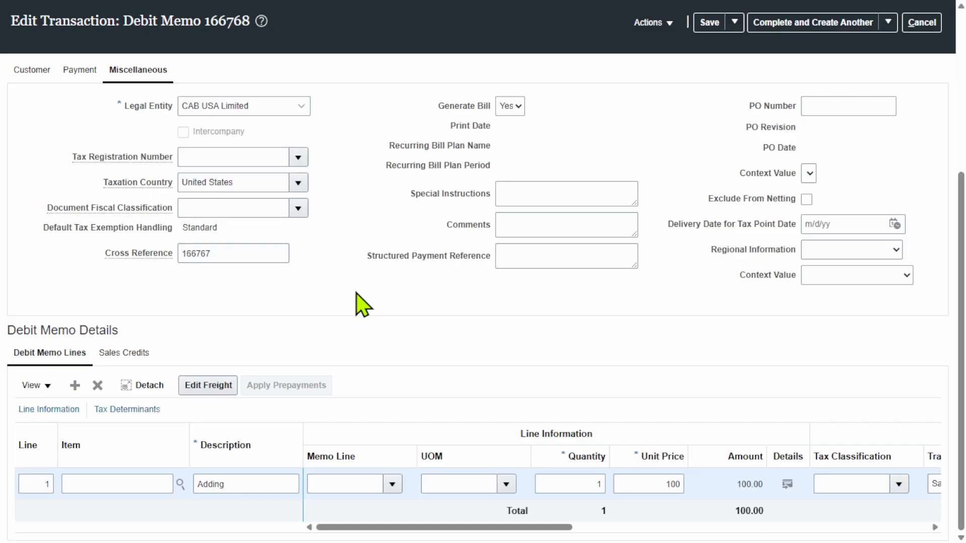
click(709, 22)
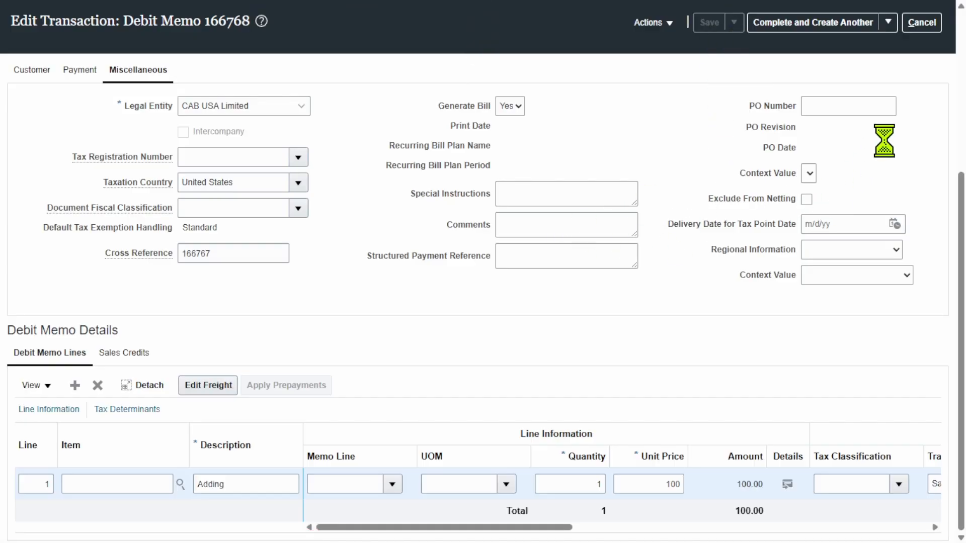
click(889, 22)
Complete debit memo 166768, then save and close it and dismiss the saved message
click(856, 45)
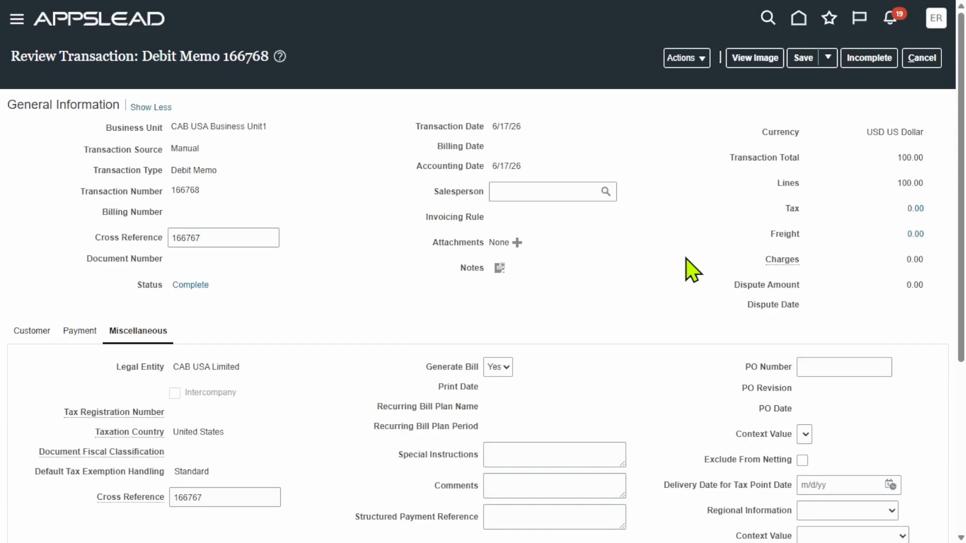
scroll(624, 296, down, 3)
scroll(629, 298, up, 3)
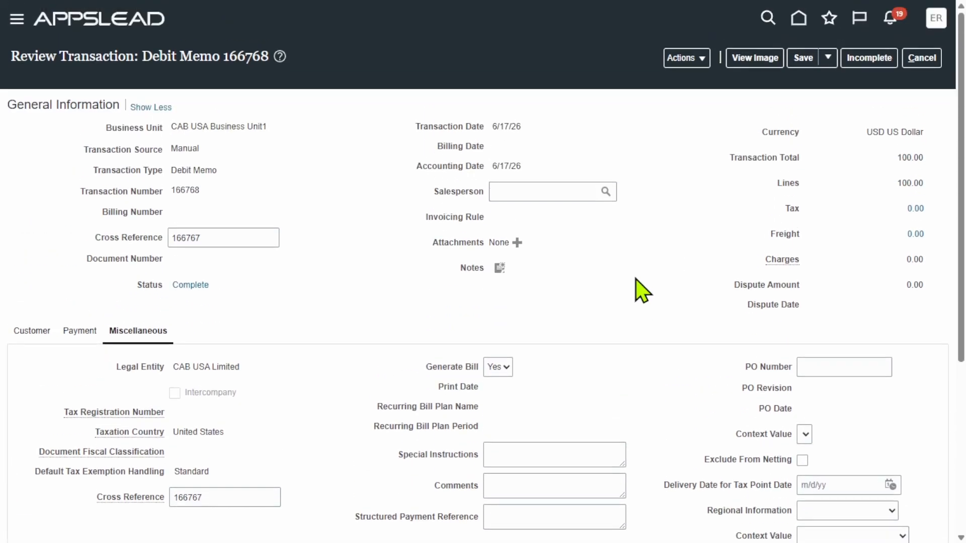
click(810, 58)
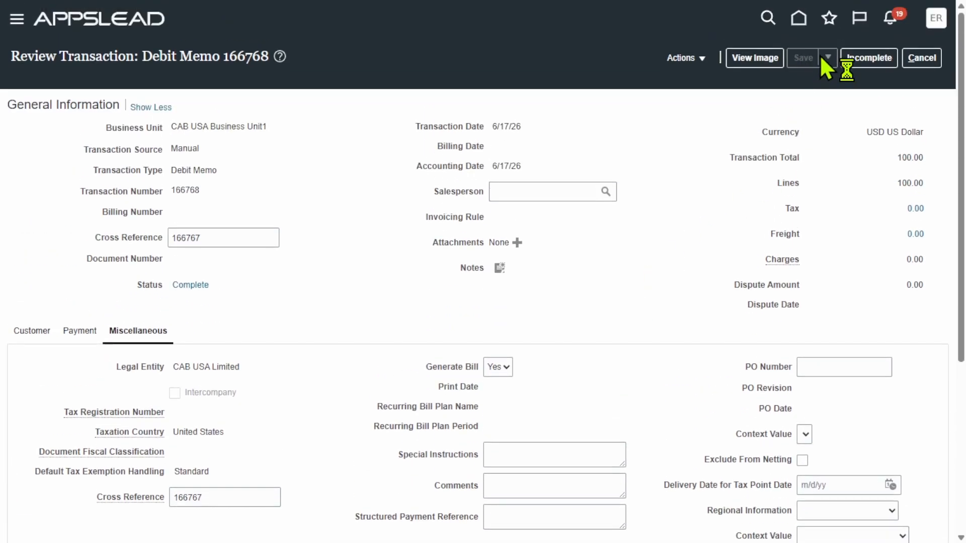
click(827, 58)
click(821, 81)
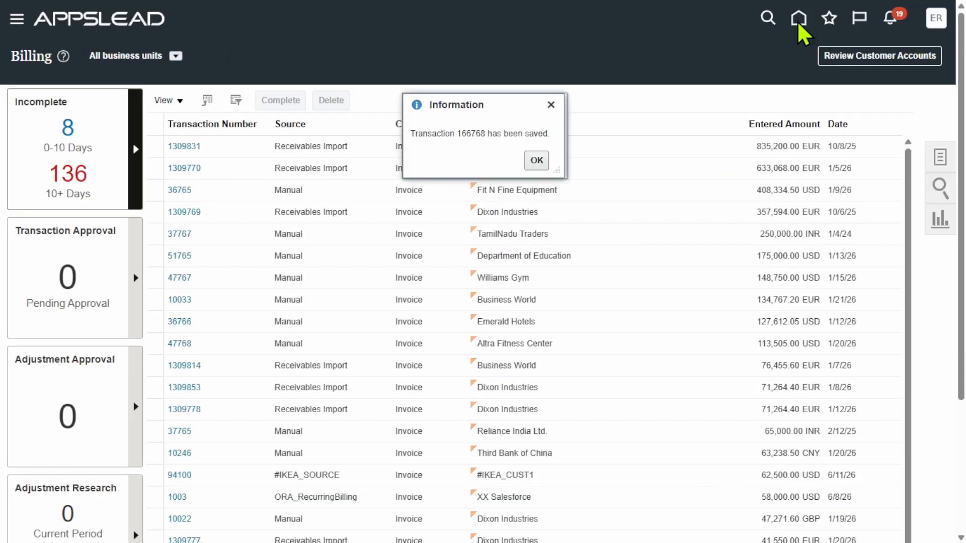
click(540, 162)
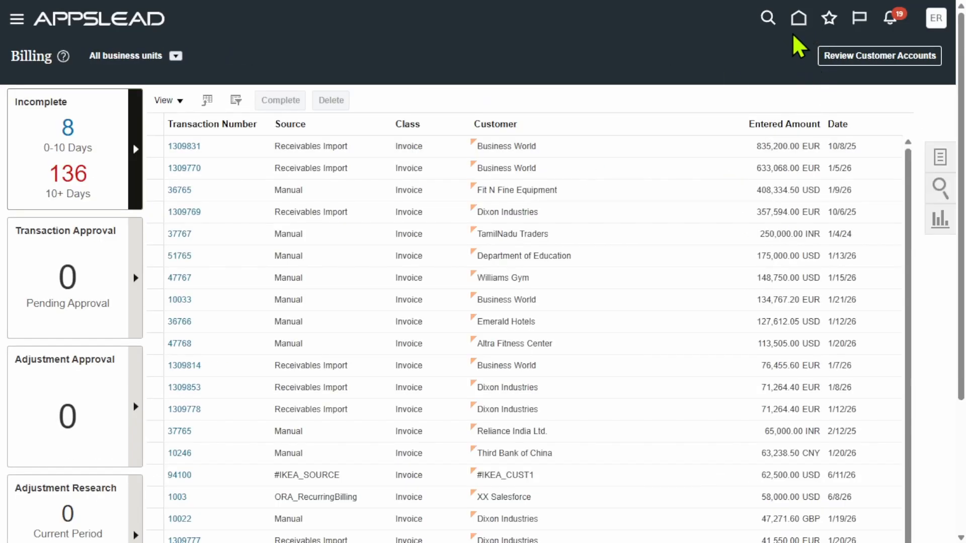
Return to the Receivables home page via the Home icon
click(797, 20)
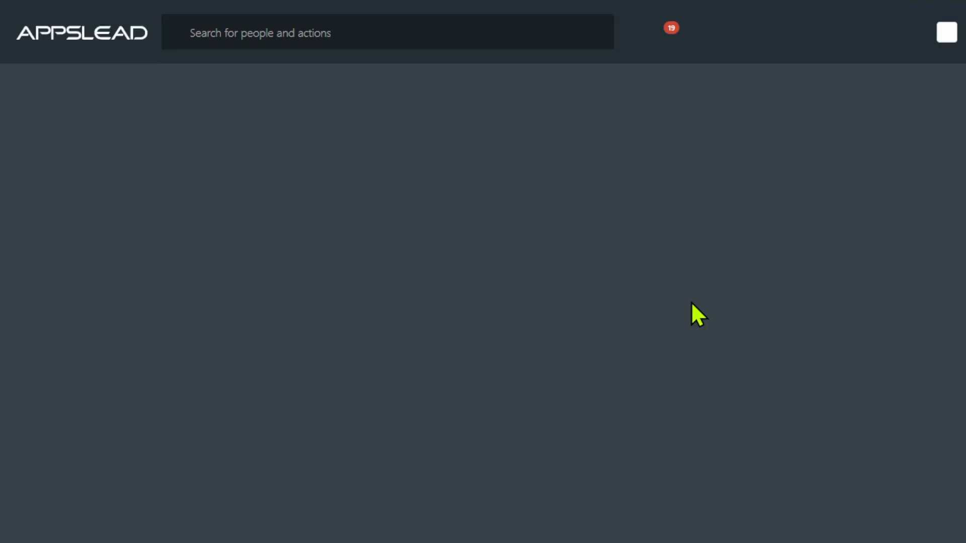